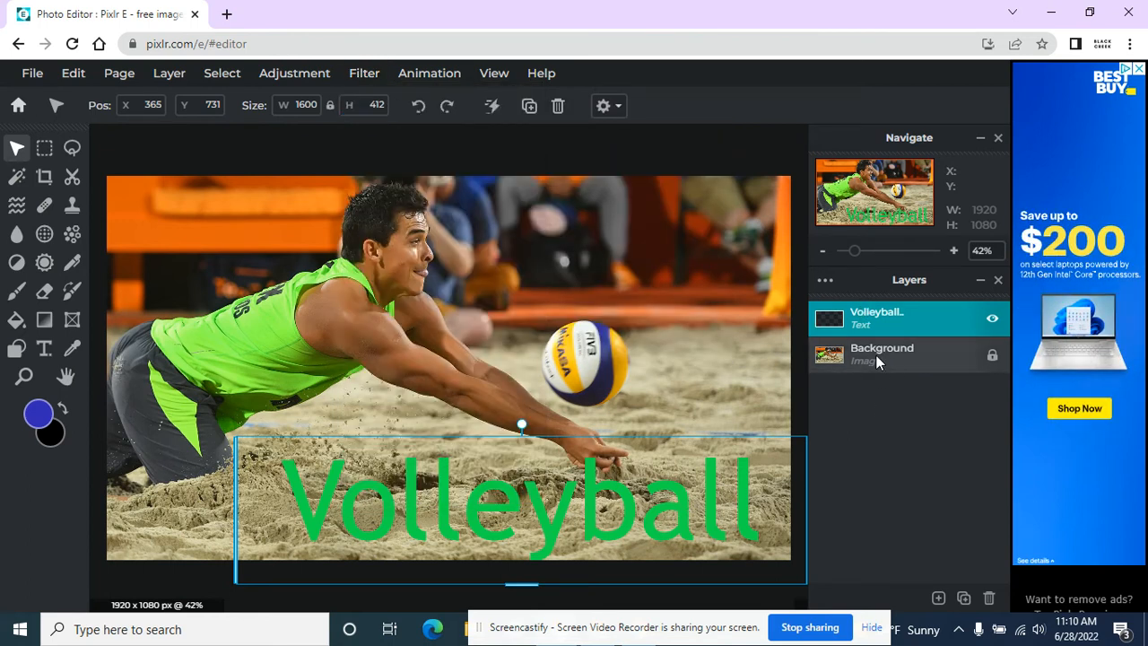
Apply a Vignette filter with an amount of 34 to the Background layer
{"action": "left_click", "coordinate": [875, 355]}
{"action": "left_click", "coordinate": [362, 75]}
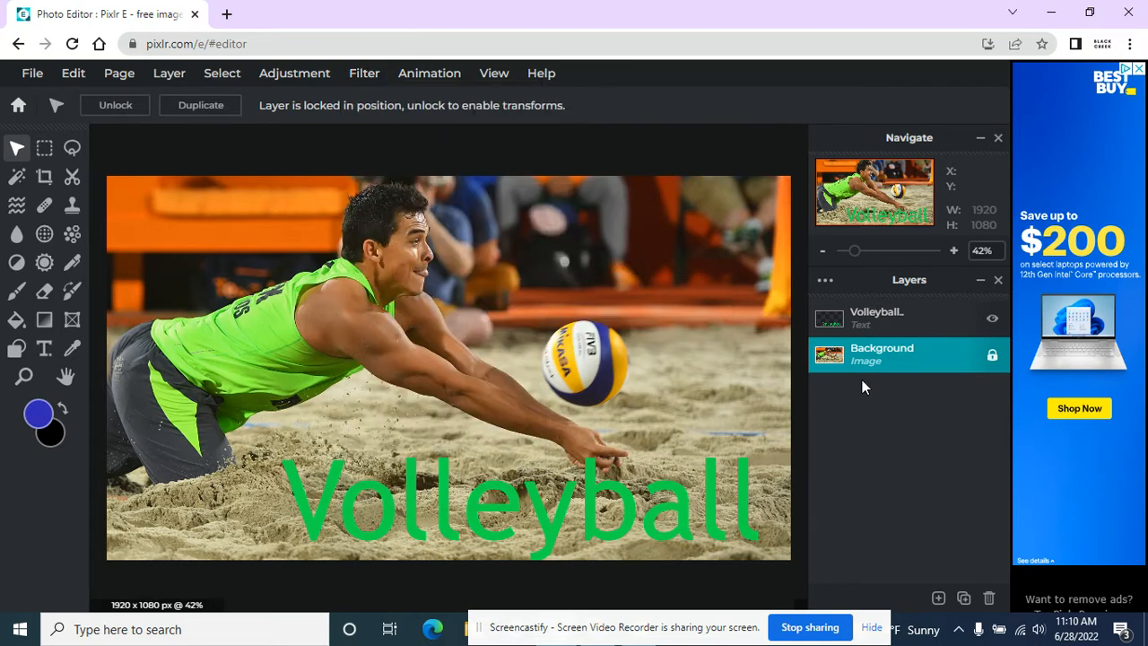
{"action": "left_click", "coordinate": [400, 76]}
{"action": "left_click", "coordinate": [364, 73]}
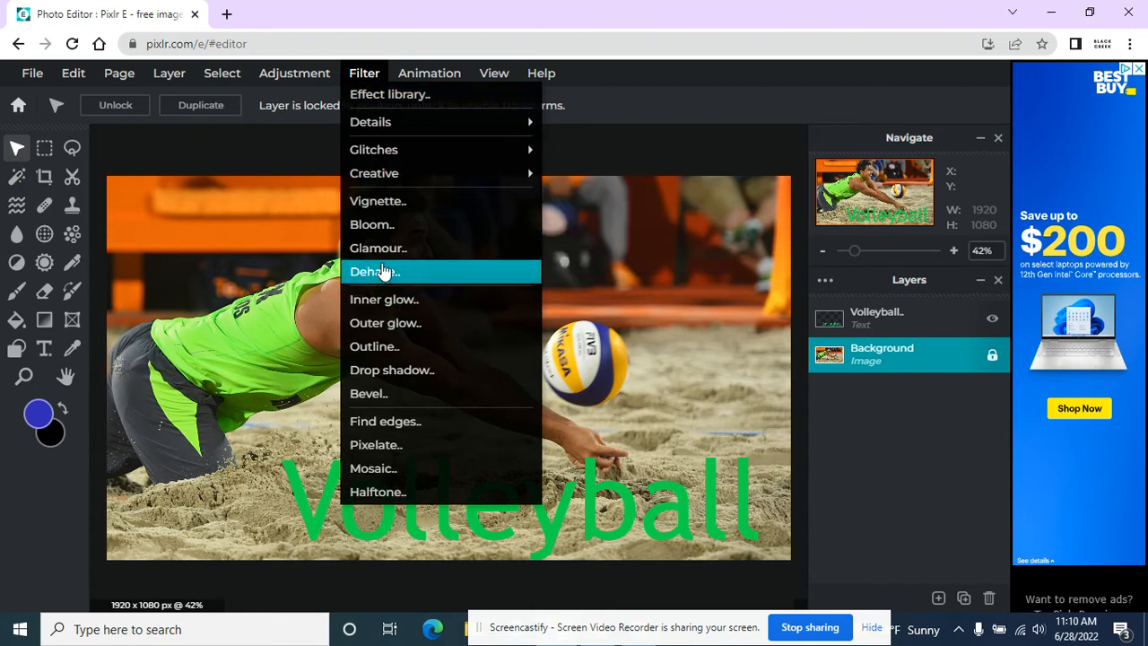
{"action": "left_click", "coordinate": [379, 204]}
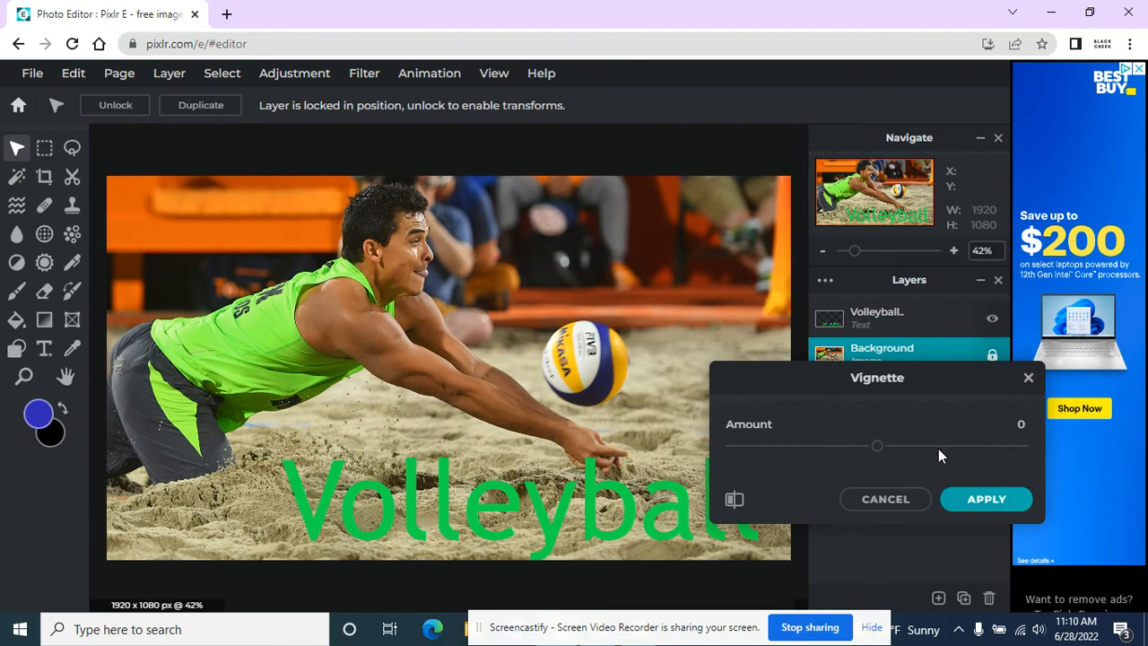
{"action": "left_click_drag", "start_coordinate": [877, 446], "coordinate": [771, 448]}
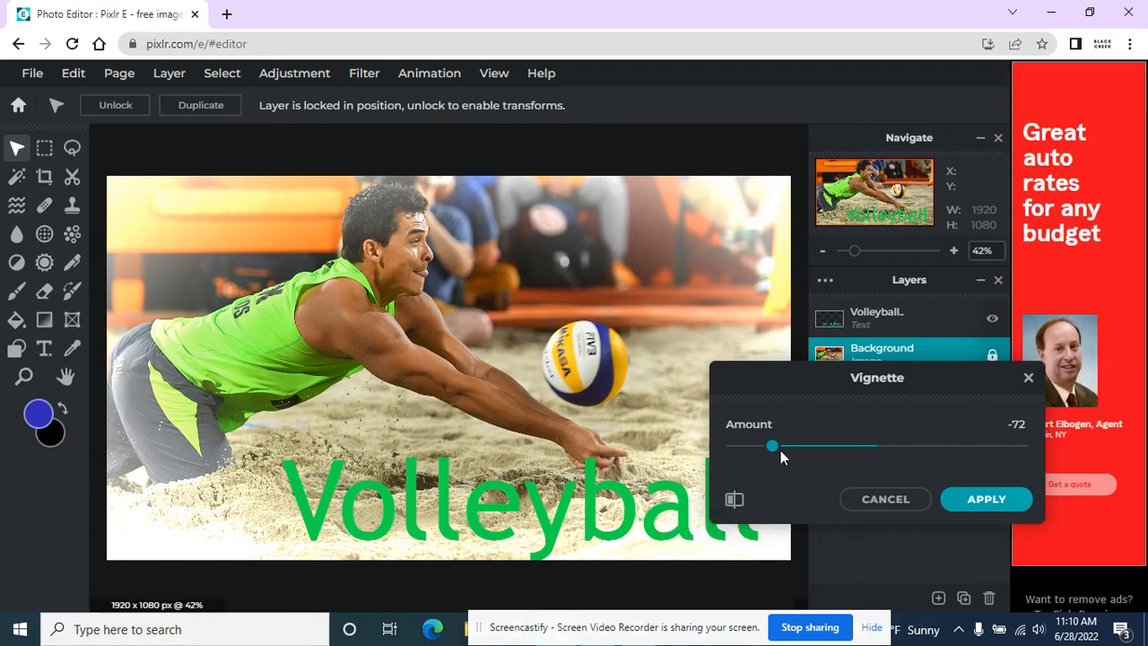
{"action": "left_click_drag", "start_coordinate": [773, 446], "coordinate": [917, 455]}
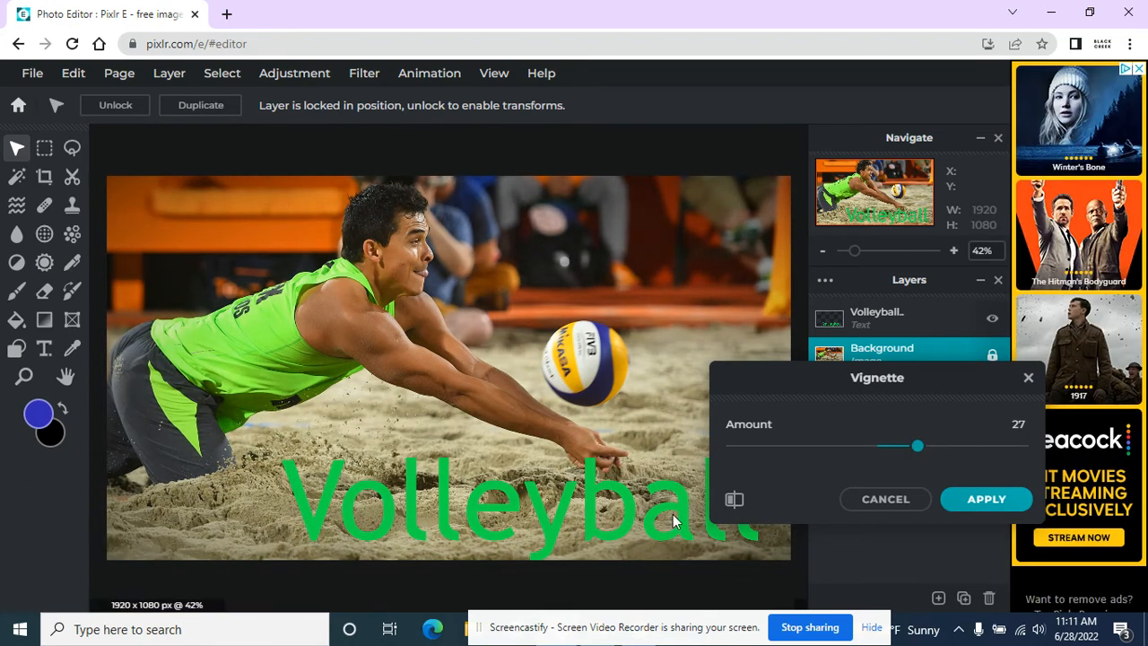
{"action": "left_click_drag", "start_coordinate": [913, 444], "coordinate": [926, 446]}
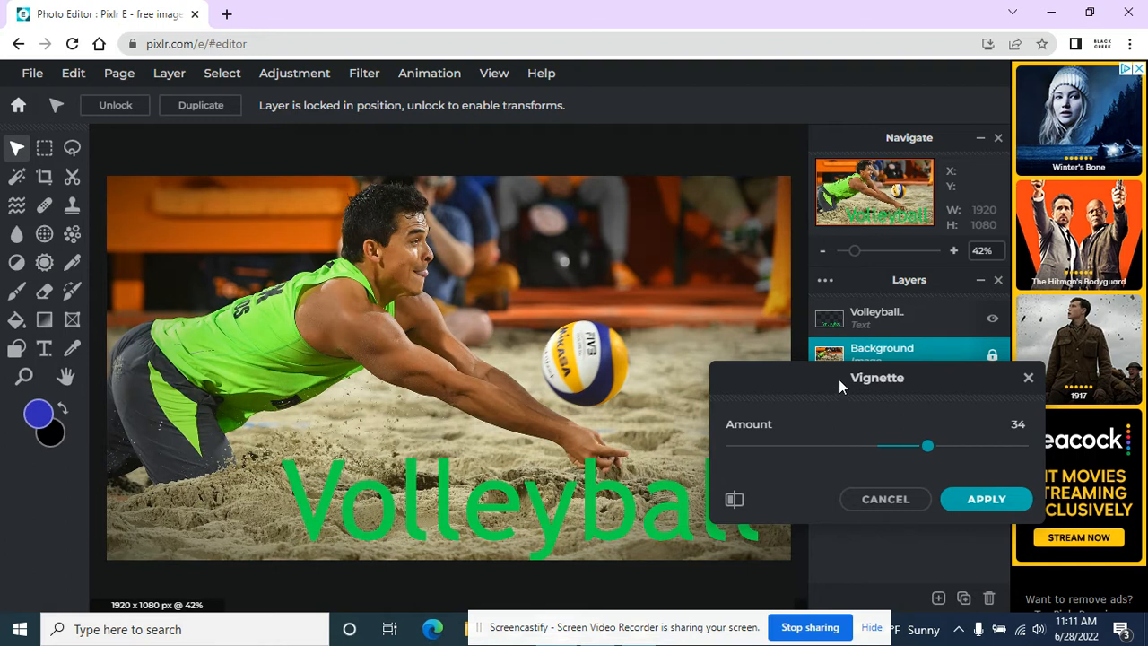
{"action": "left_click", "coordinate": [986, 501]}
{"action": "left_click", "coordinate": [995, 505]}
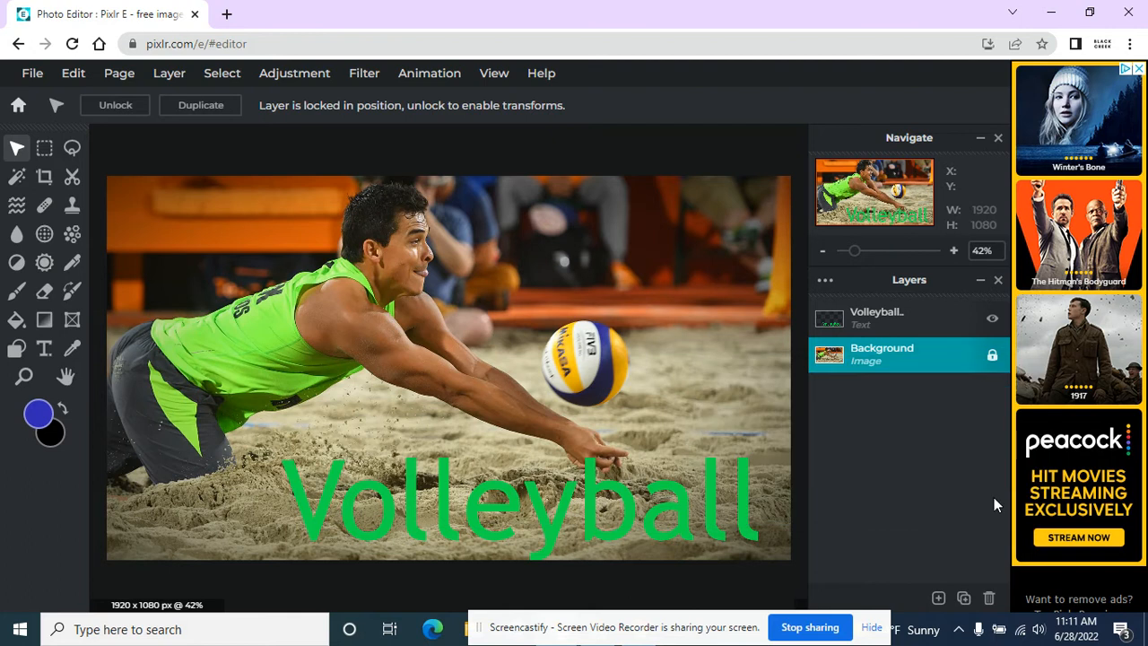
Preview the Pixelate filter on the Background layer with an amount of 61, and discard it
{"action": "left_click", "coordinate": [365, 75]}
{"action": "left_click", "coordinate": [368, 74]}
{"action": "left_click", "coordinate": [373, 71]}
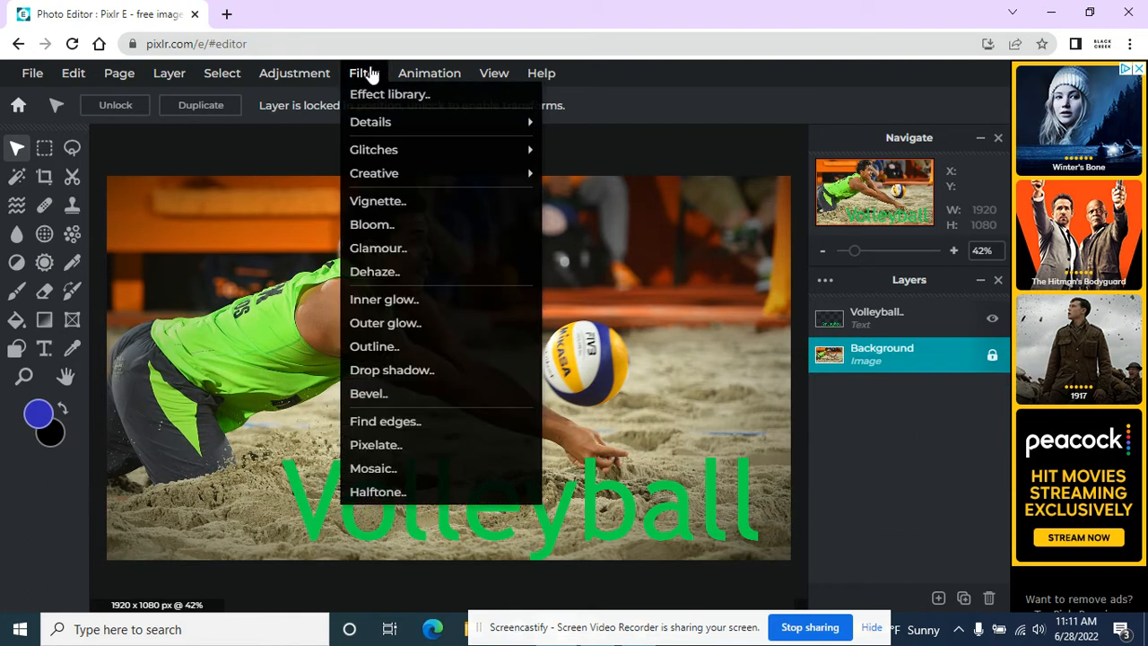
{"action": "left_click", "coordinate": [381, 448]}
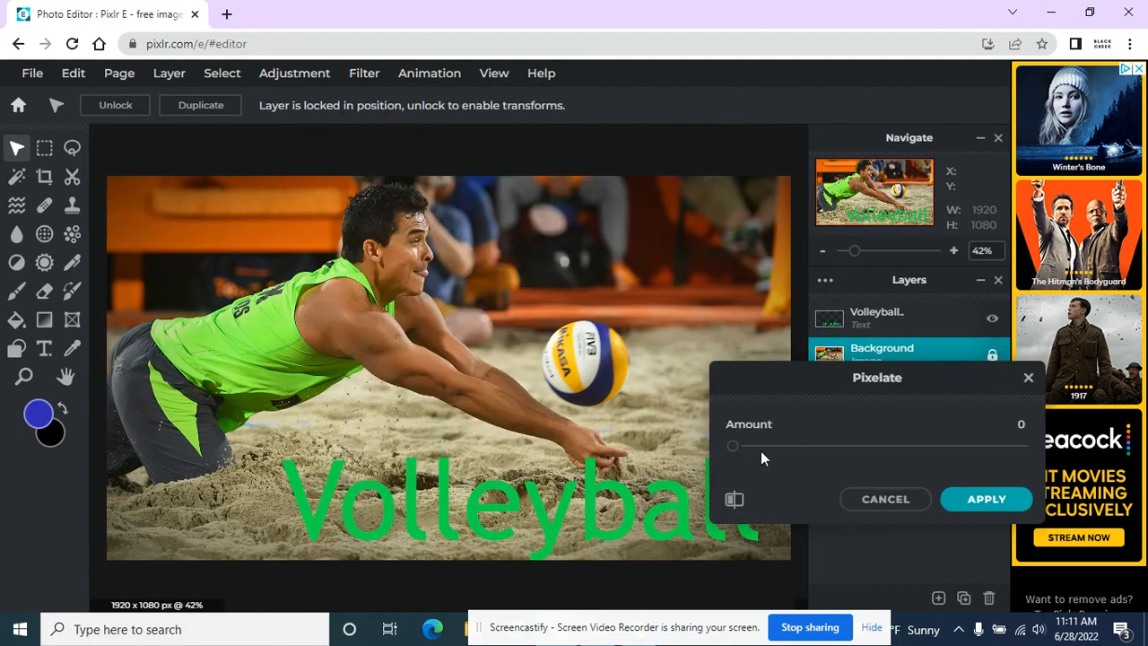
{"action": "left_click_drag", "start_coordinate": [742, 446], "coordinate": [903, 451]}
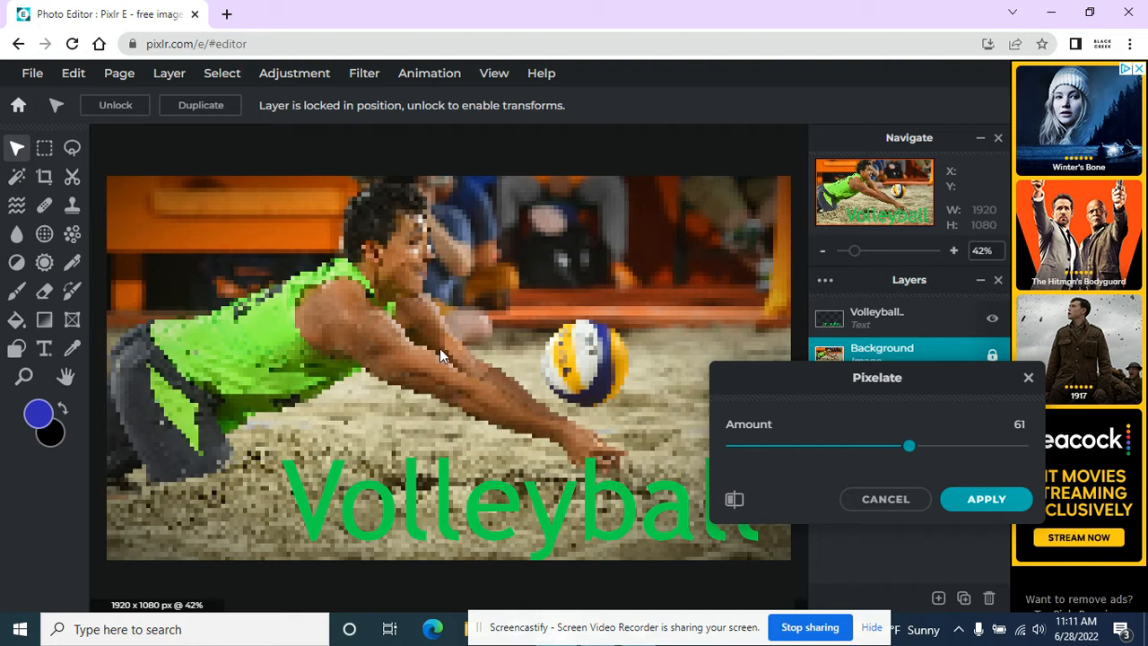
{"action": "left_click", "coordinate": [866, 496]}
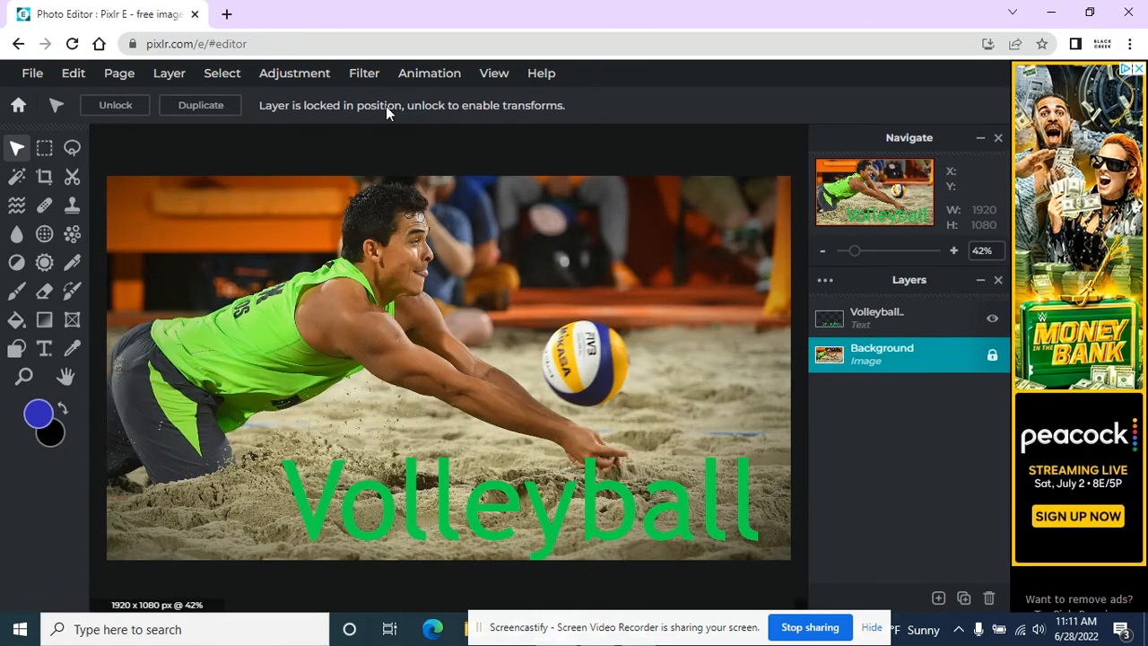
Try a round Wave filter on the Background layer, ending with amplitude 5, scale 3 and rotation -30
{"action": "left_click", "coordinate": [366, 75]}
{"action": "mouse_move", "coordinate": [381, 177]}
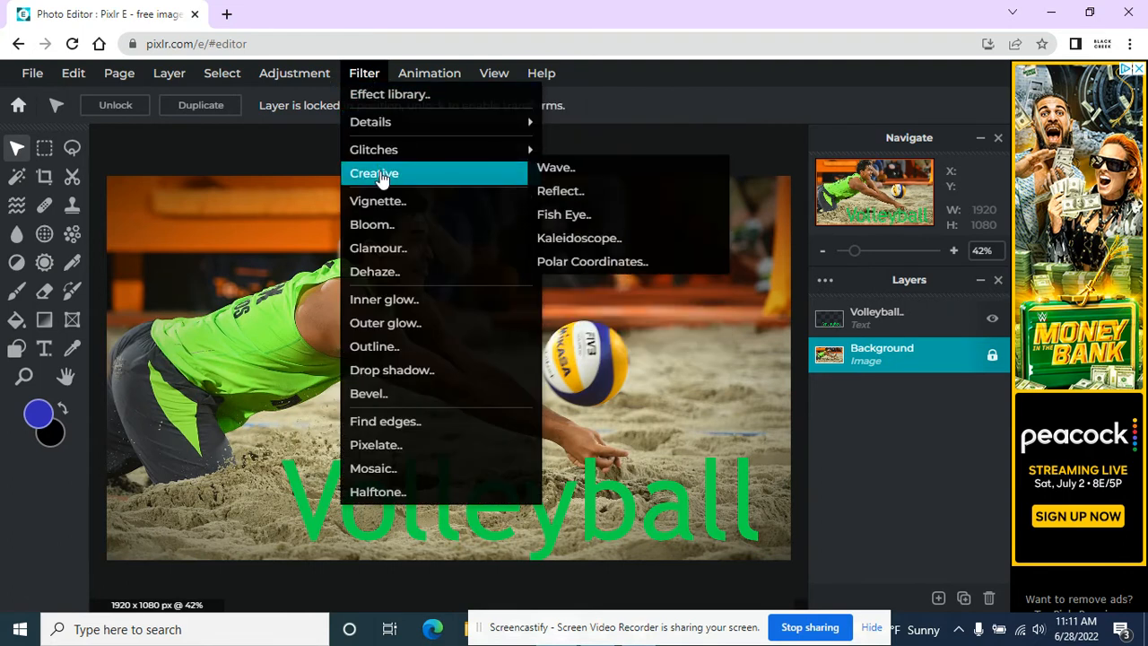
{"action": "left_click", "coordinate": [575, 176]}
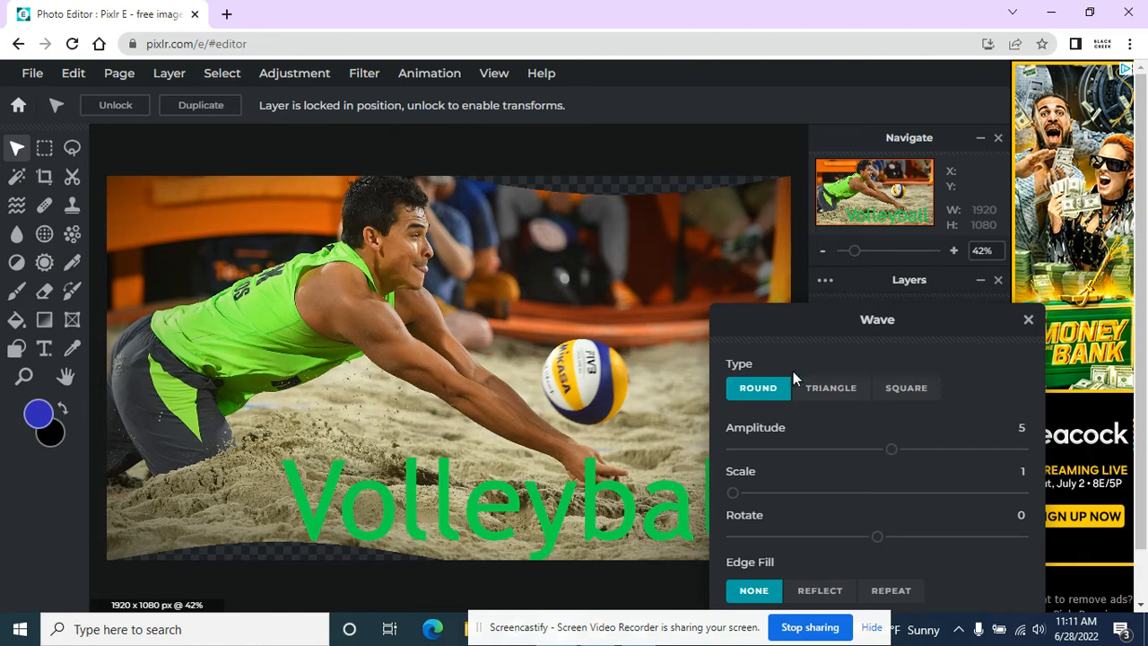
{"action": "left_click_drag", "start_coordinate": [891, 448], "coordinate": [933, 448]}
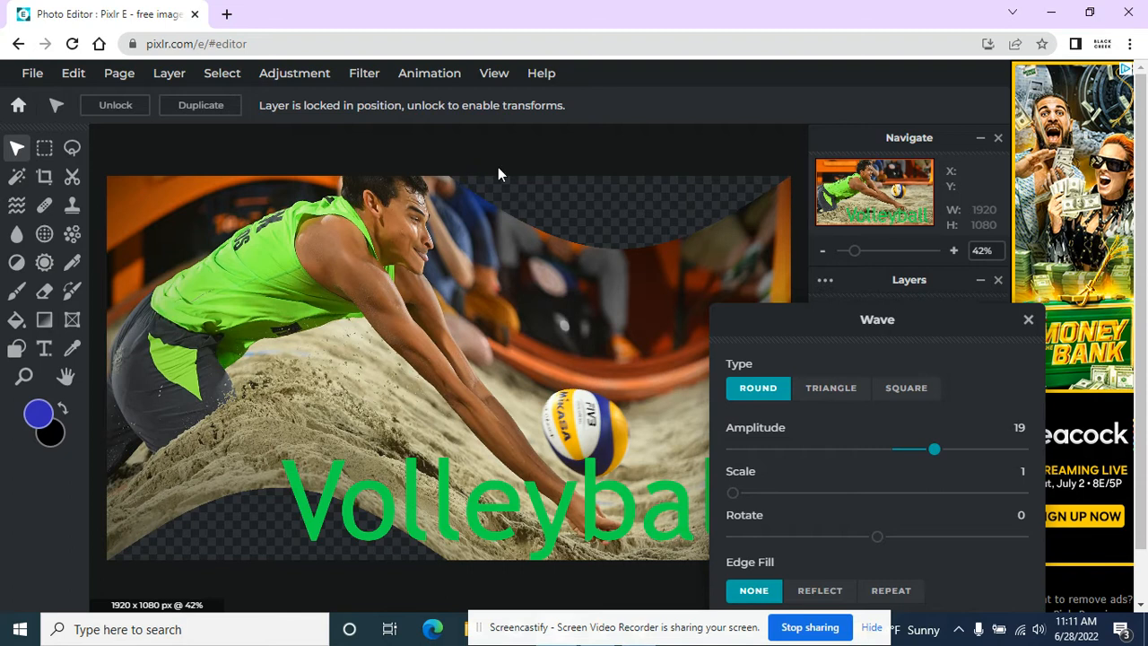
{"action": "left_click_drag", "start_coordinate": [730, 489], "coordinate": [844, 493]}
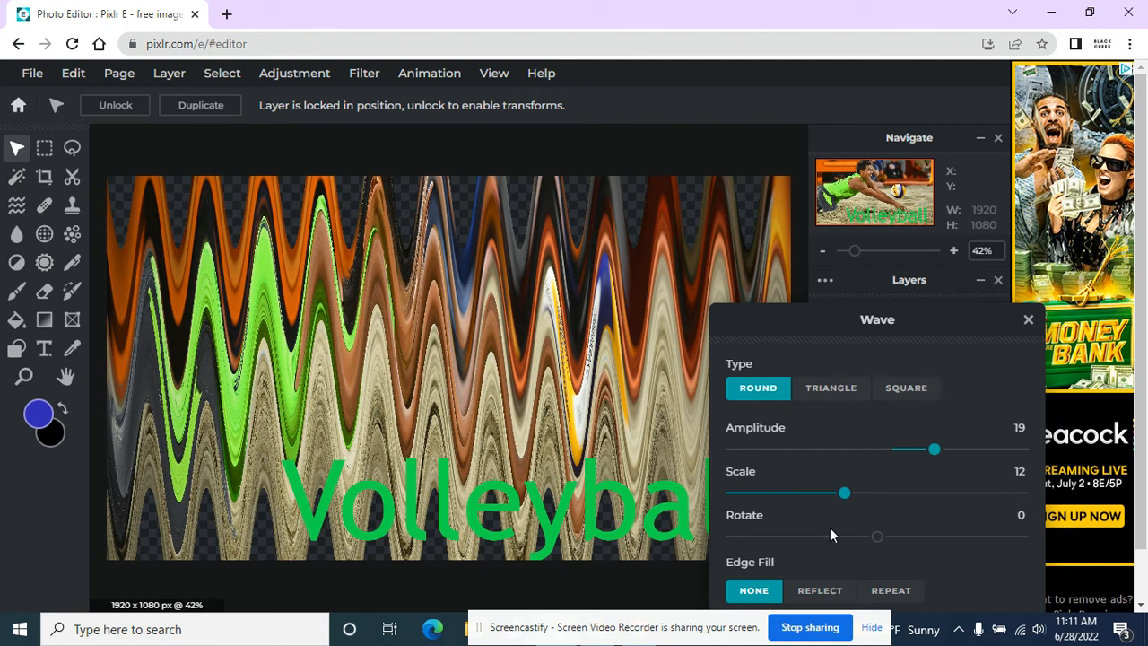
{"action": "left_click_drag", "start_coordinate": [877, 536], "coordinate": [907, 537]}
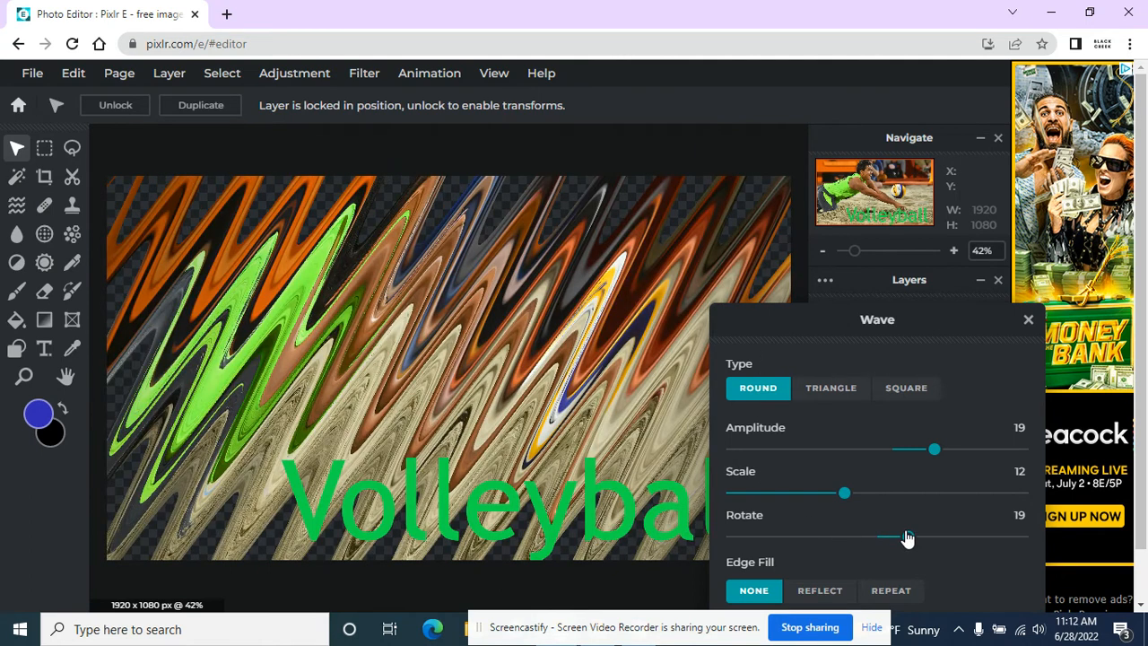
{"action": "left_click_drag", "start_coordinate": [907, 537], "coordinate": [828, 538]}
{"action": "left_click_drag", "start_coordinate": [844, 492], "coordinate": [755, 492]}
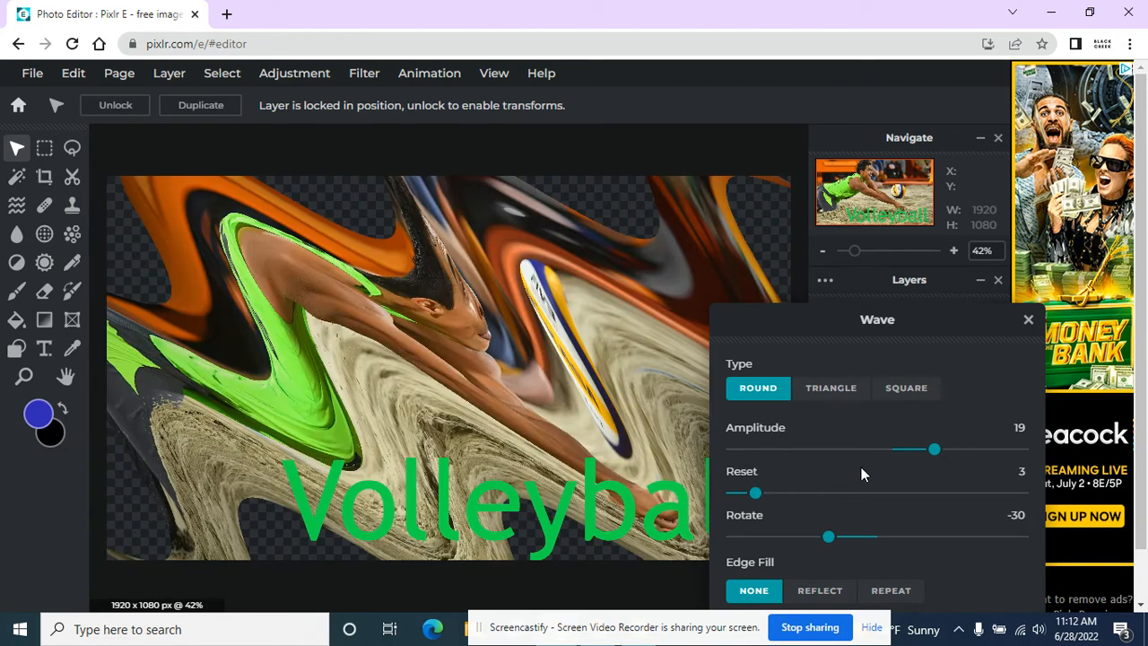
{"action": "left_click_drag", "start_coordinate": [924, 450], "coordinate": [893, 449]}
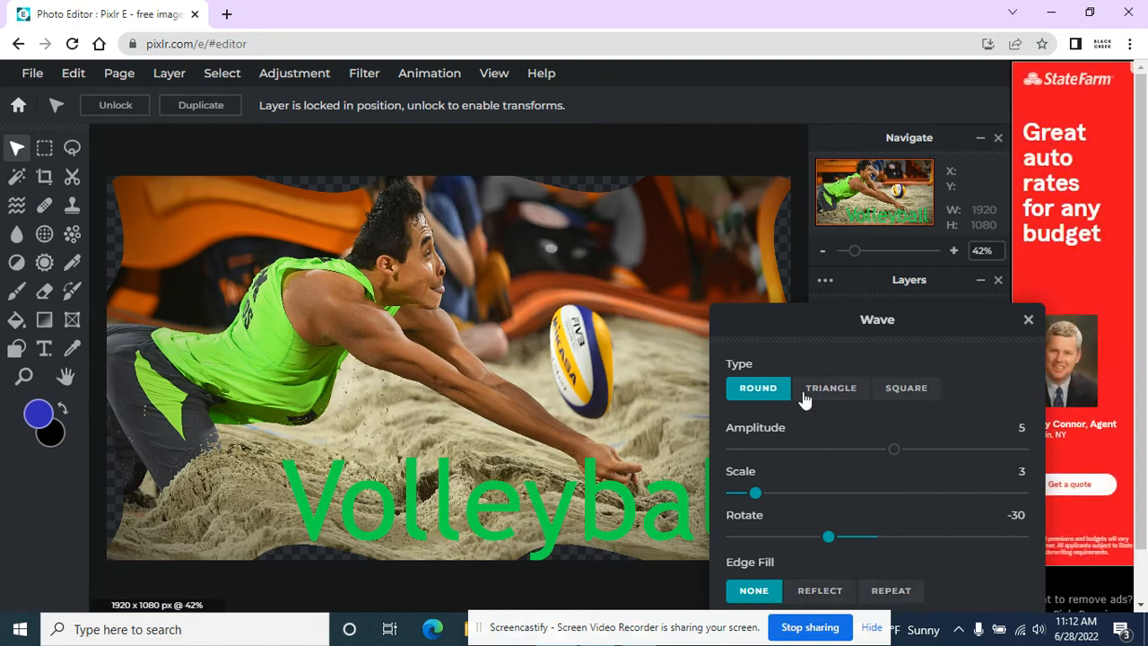
Try the square Wave type with amplitude 14, scale 3 and rotation -26, and discard the filter
{"action": "left_click", "coordinate": [908, 391]}
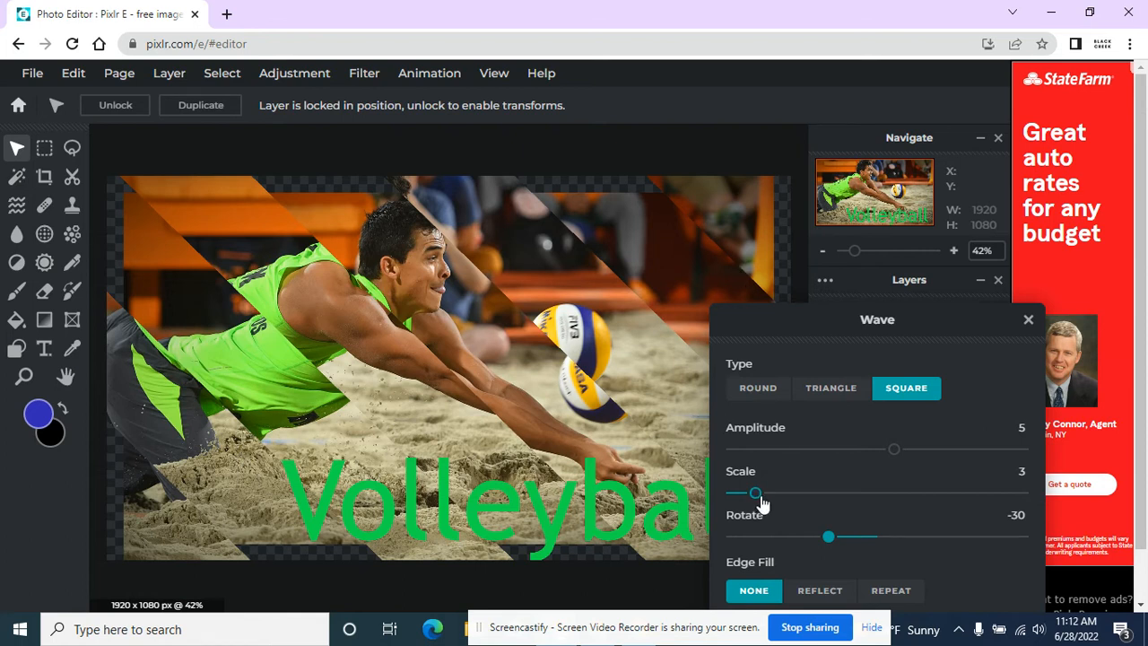
{"action": "mouse_move", "coordinate": [761, 504]}
{"action": "left_mouse_down"}
{"action": "mouse_move", "coordinate": [778, 504]}
{"action": "mouse_move", "coordinate": [757, 503]}
{"action": "left_mouse_up"}
{"action": "left_click_drag", "start_coordinate": [894, 451], "coordinate": [919, 452]}
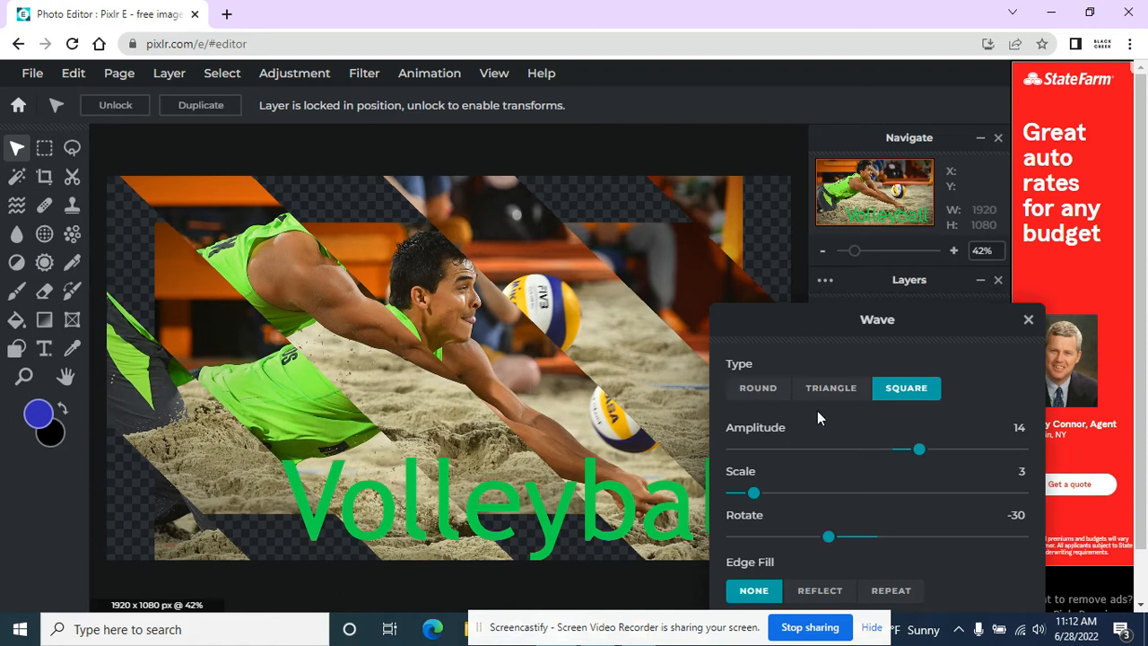
{"action": "mouse_move", "coordinate": [827, 540]}
{"action": "left_mouse_down"}
{"action": "mouse_move", "coordinate": [916, 538]}
{"action": "mouse_move", "coordinate": [835, 536]}
{"action": "left_mouse_up"}
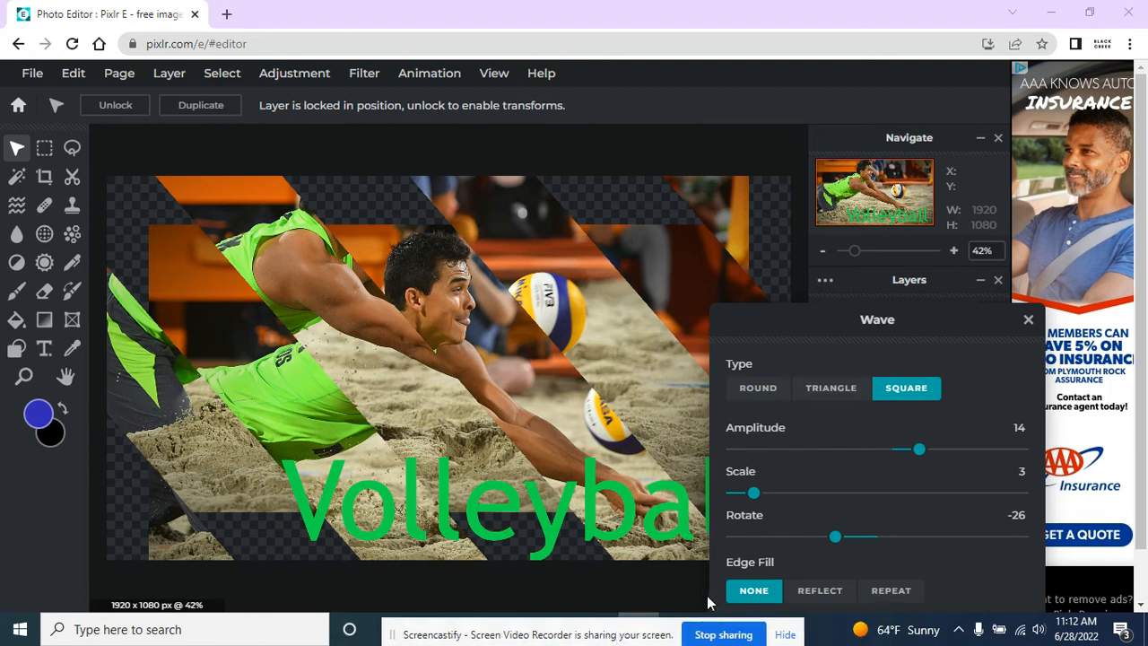
{"action": "left_click_drag", "start_coordinate": [874, 338], "coordinate": [756, 238]}
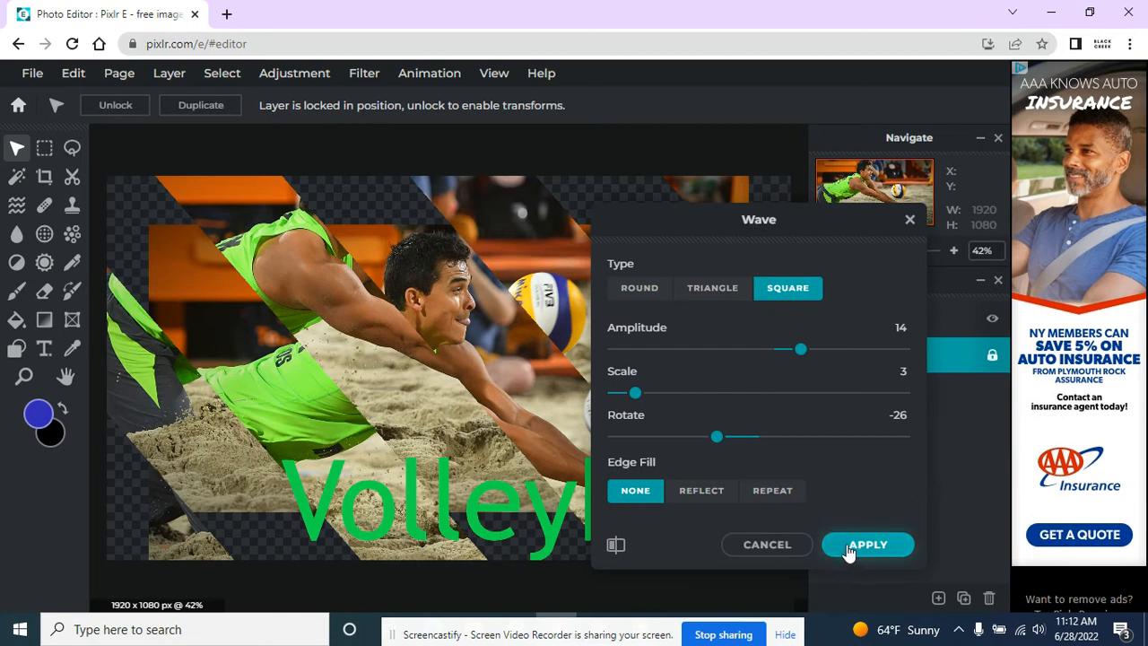
{"action": "left_click", "coordinate": [769, 551]}
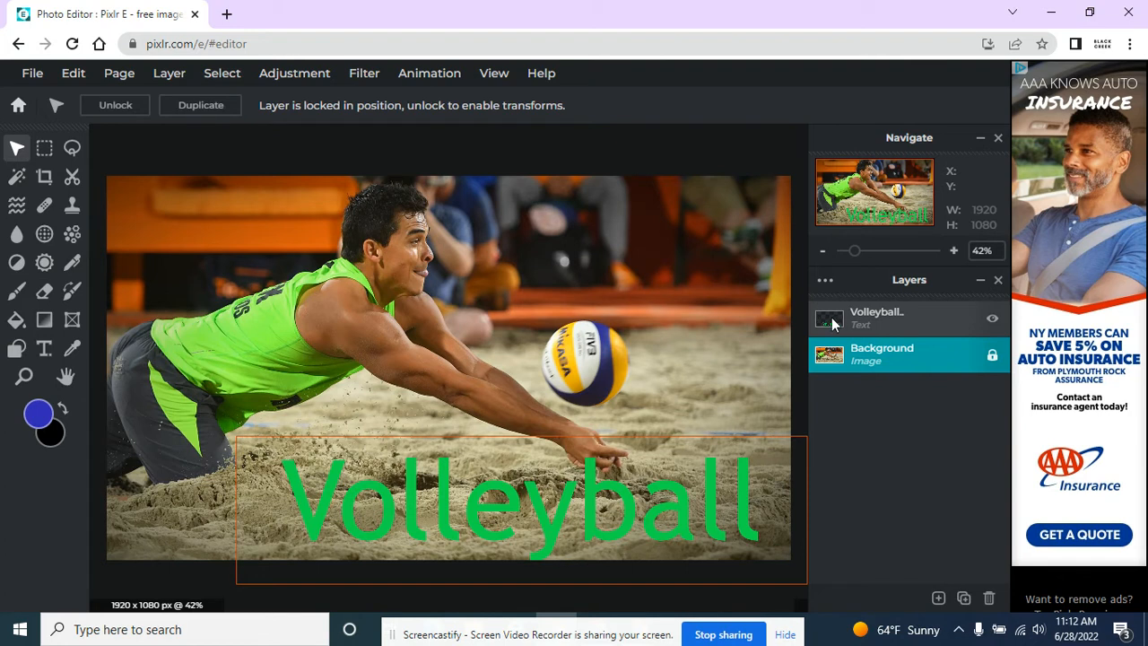
Rasterize the Volleyball text layer so that filters can be used on it
{"action": "left_click", "coordinate": [874, 314]}
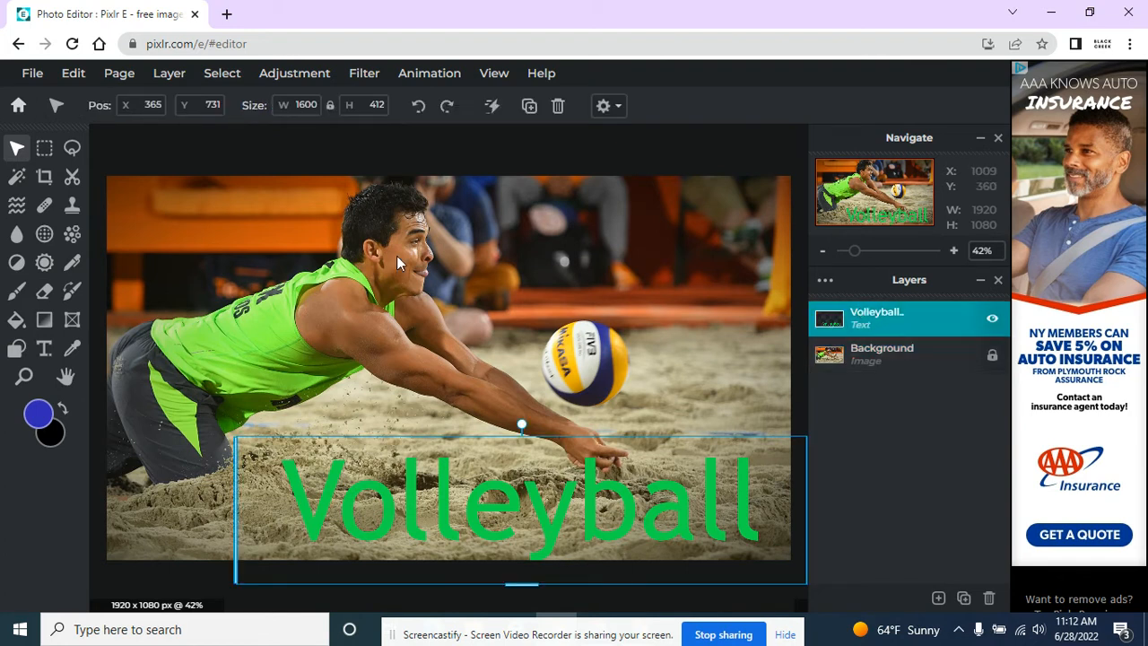
{"action": "left_click", "coordinate": [363, 75]}
{"action": "left_click", "coordinate": [375, 81]}
{"action": "left_click", "coordinate": [373, 83]}
{"action": "left_click", "coordinate": [369, 80]}
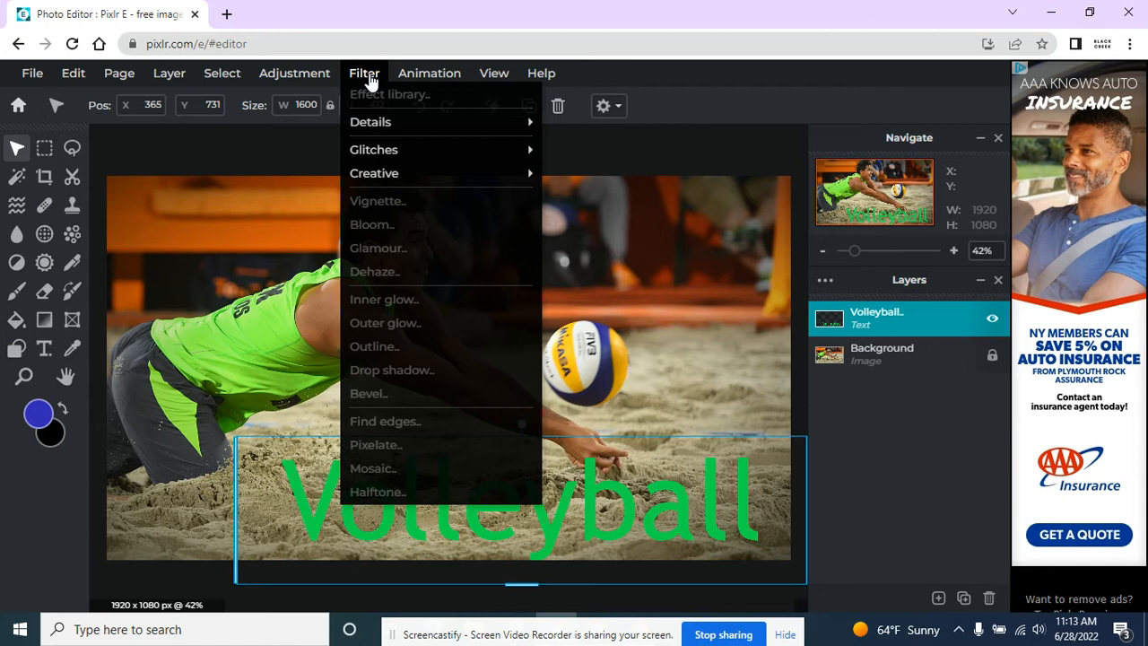
{"action": "left_click", "coordinate": [429, 73]}
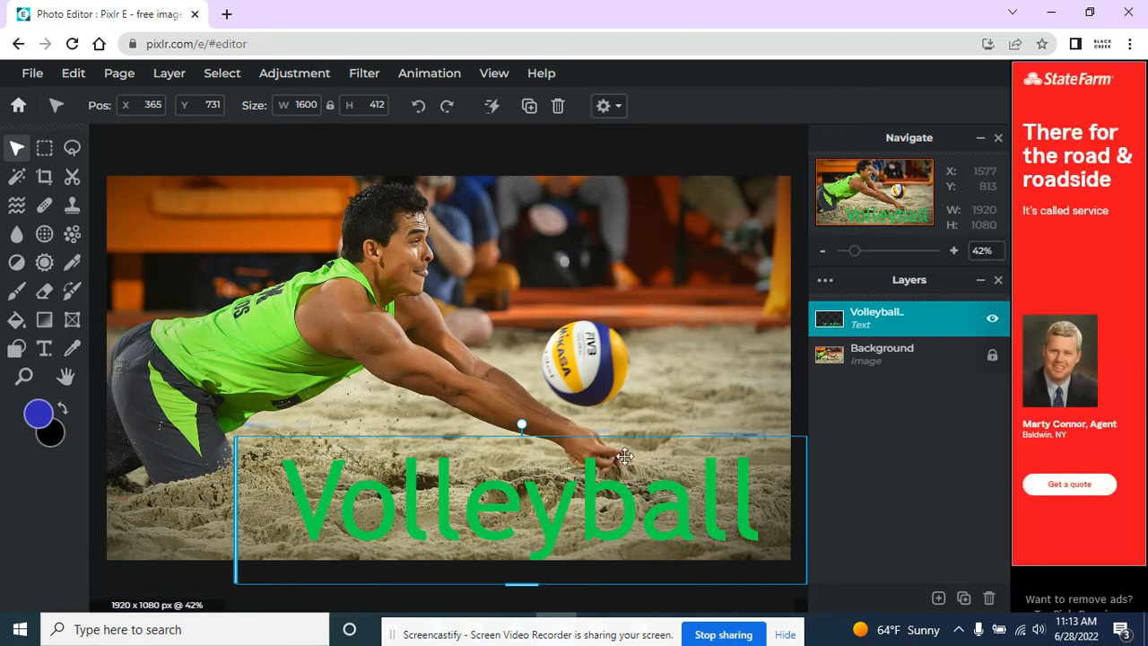
{"action": "left_click", "coordinate": [171, 75]}
{"action": "left_click", "coordinate": [171, 76]}
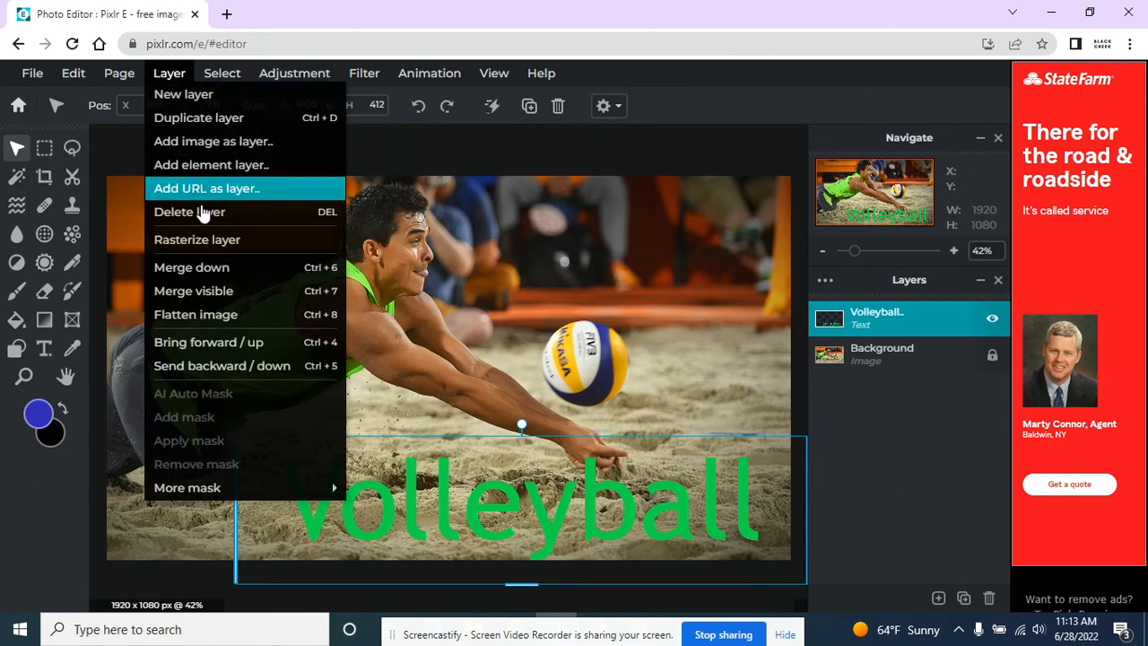
{"action": "left_click", "coordinate": [213, 243]}
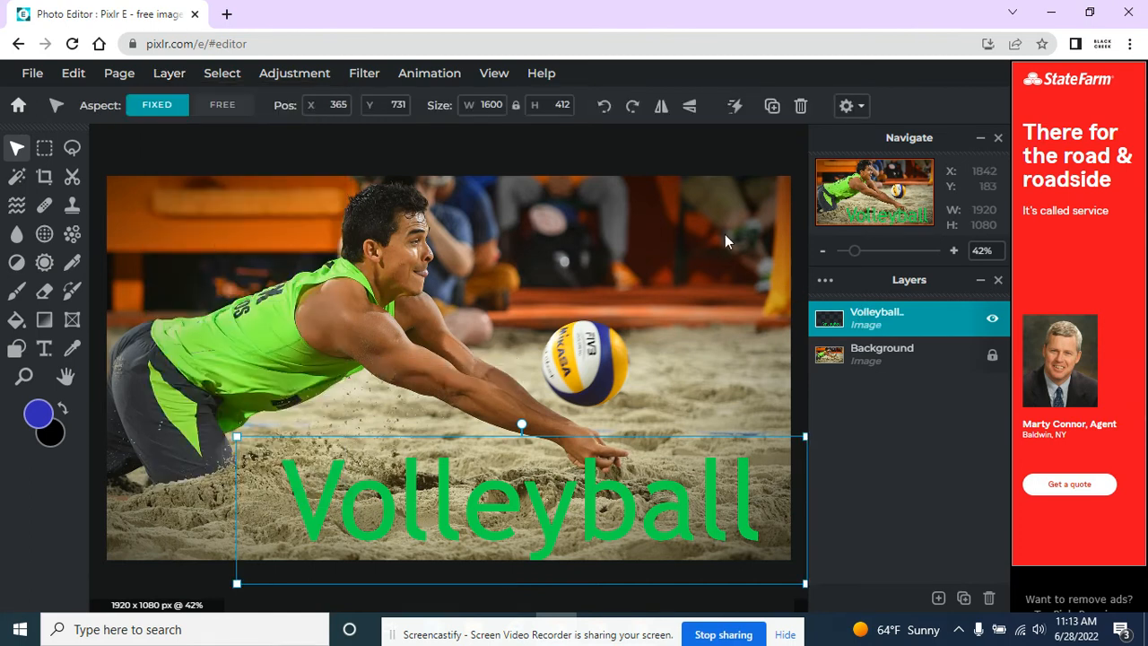
Apply a drop shadow with the default settings to the rasterized Volleyball layer
{"action": "left_click", "coordinate": [368, 75]}
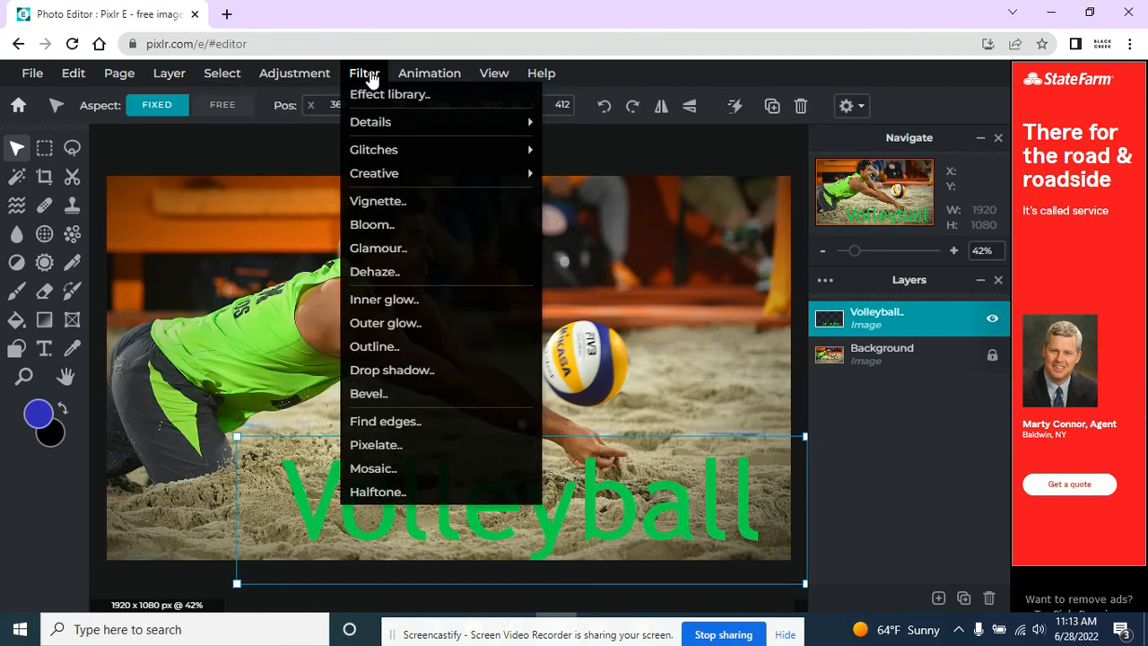
{"action": "left_click", "coordinate": [388, 371]}
{"action": "left_click", "coordinate": [856, 542]}
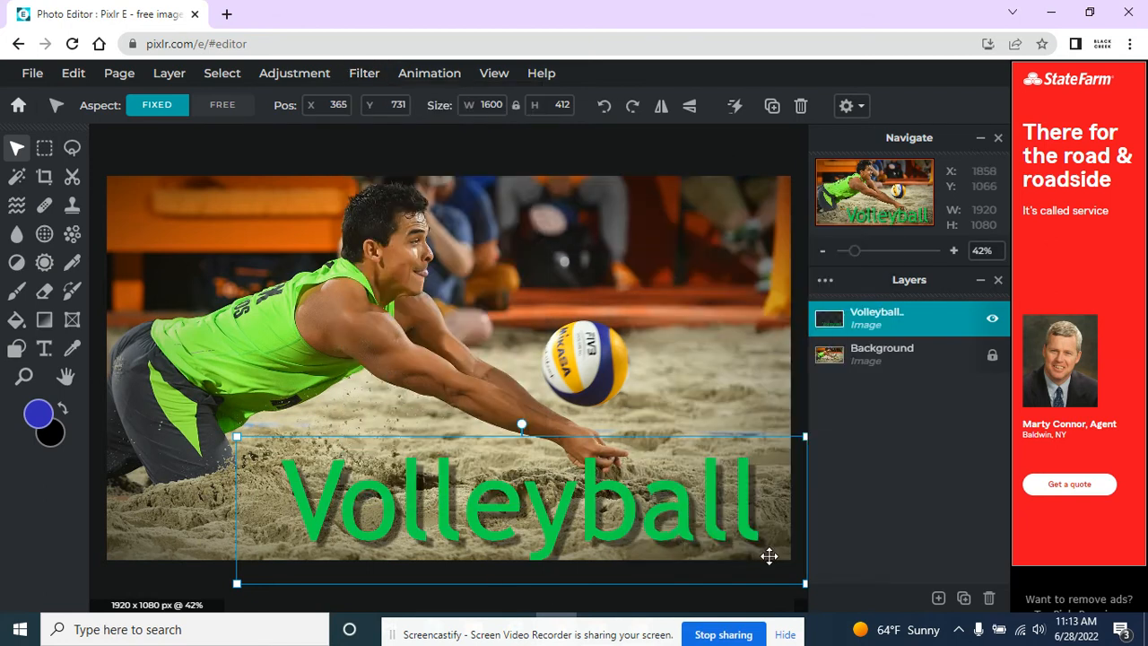
Apply a blue outline with size 2 and 83% opacity to the Volleyball layer, leaving Outline only off
{"action": "left_click", "coordinate": [368, 76]}
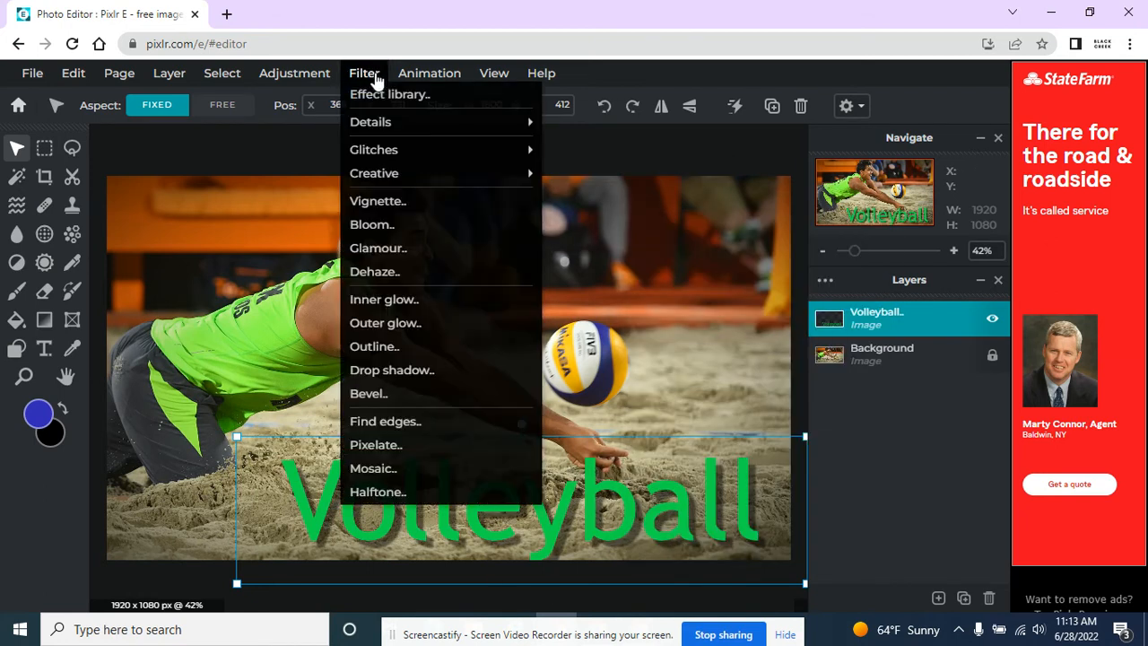
{"action": "left_click", "coordinate": [384, 347]}
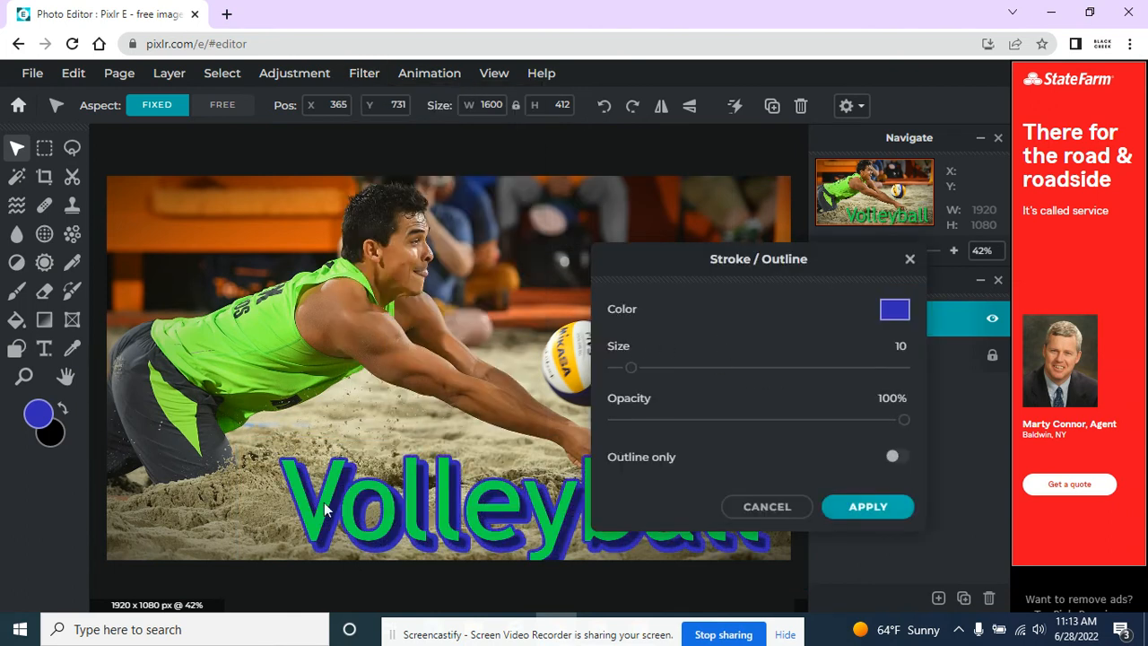
{"action": "left_click_drag", "start_coordinate": [631, 367], "coordinate": [617, 370]}
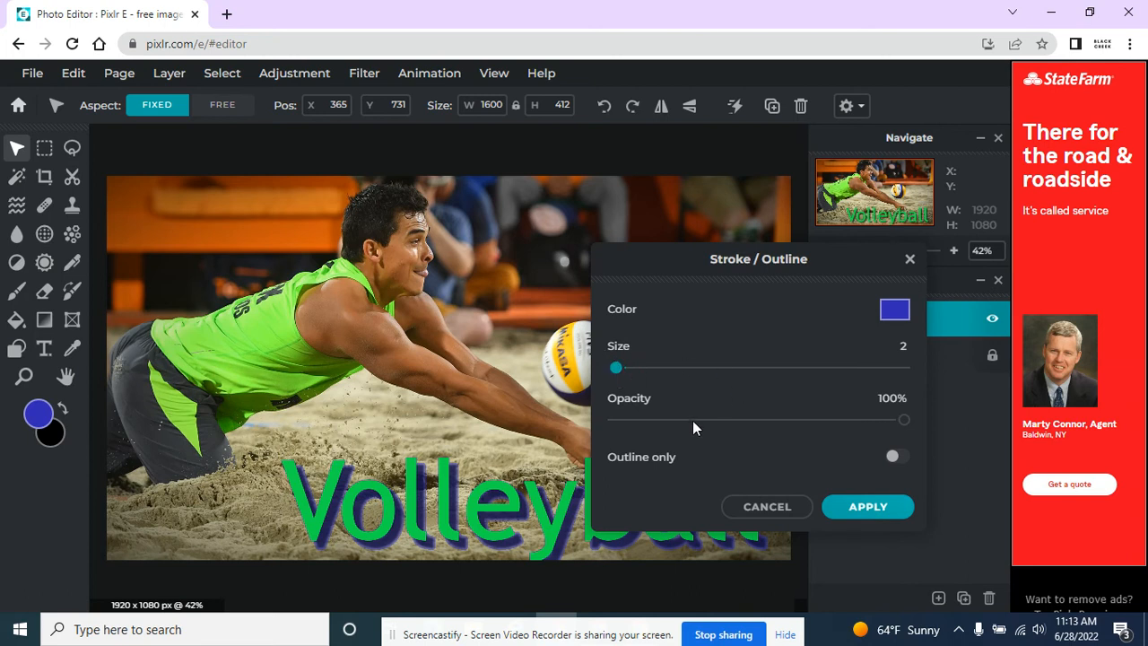
{"action": "left_click_drag", "start_coordinate": [907, 419], "coordinate": [855, 420]}
{"action": "left_click", "coordinate": [892, 456]}
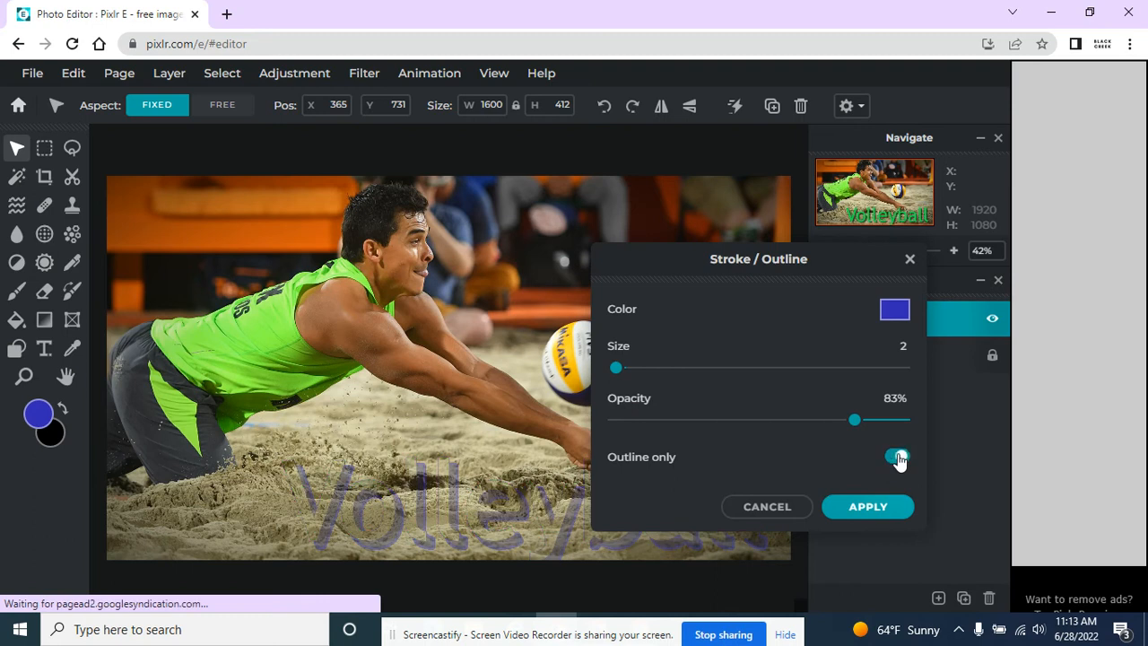
{"action": "left_click", "coordinate": [895, 455]}
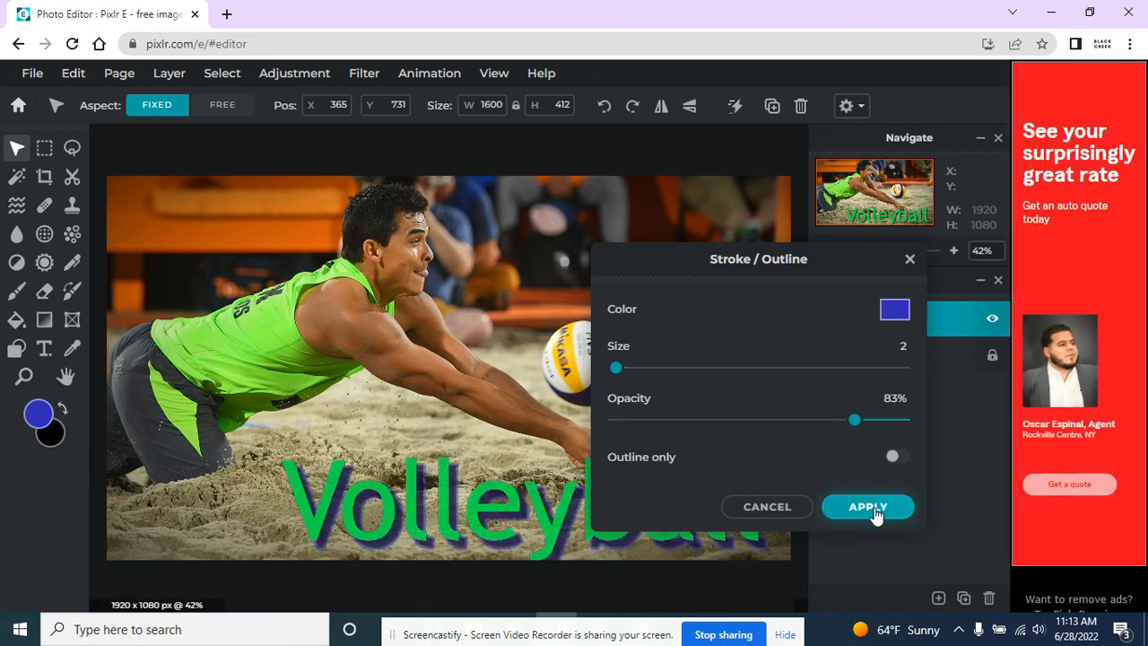
{"action": "left_click", "coordinate": [874, 507]}
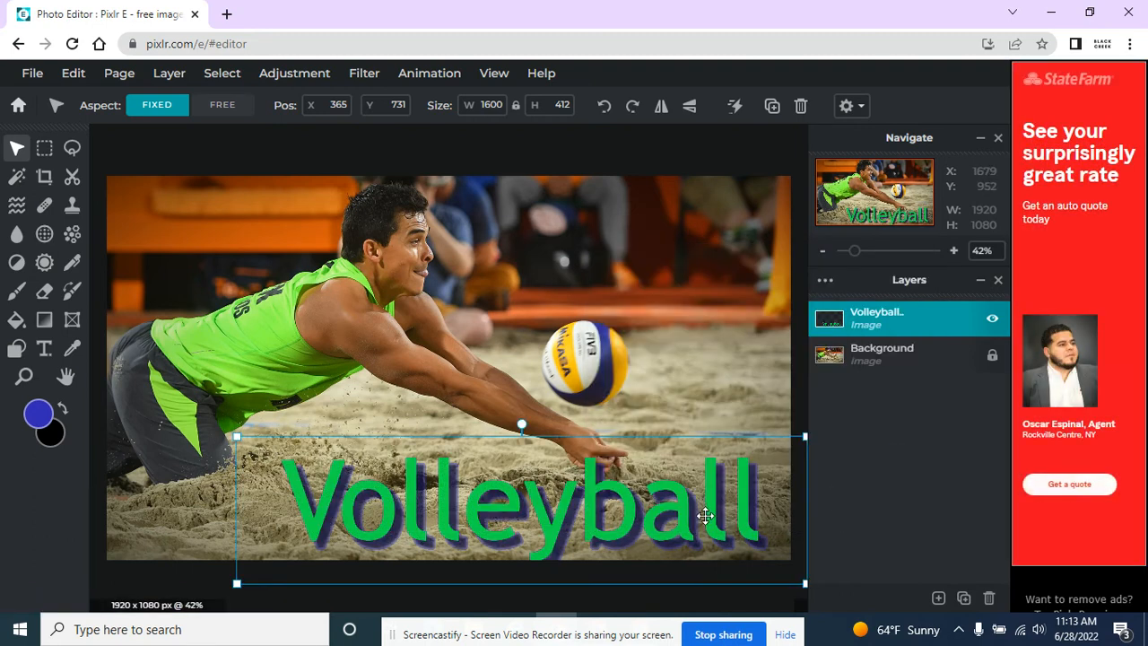
{"action": "left_click", "coordinate": [364, 79]}
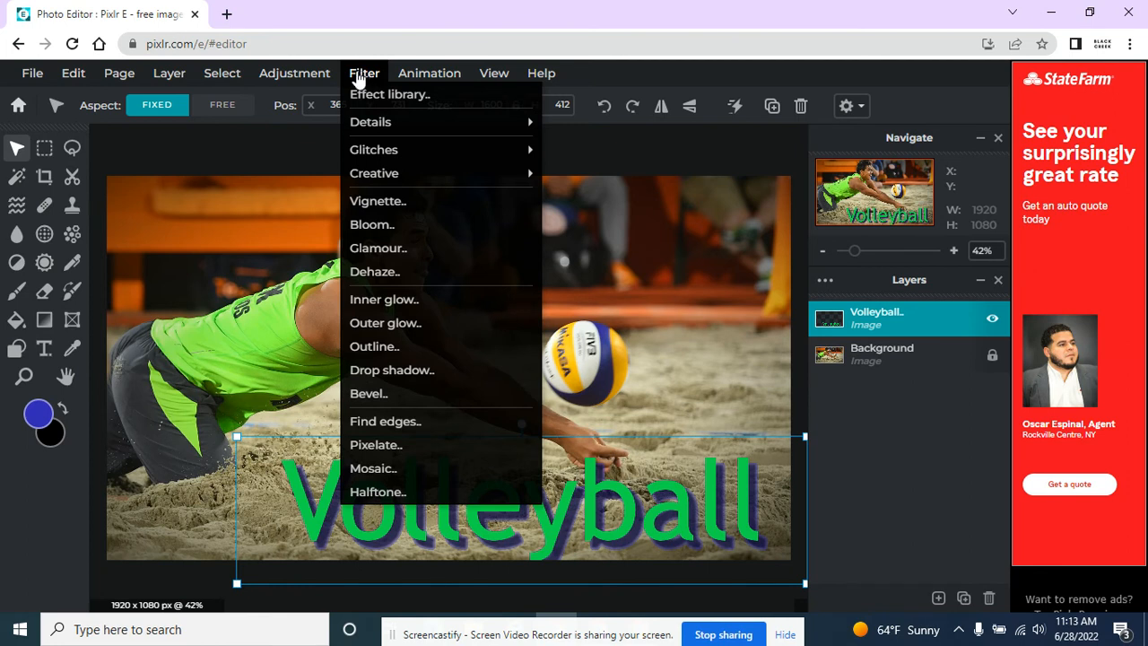
{"action": "mouse_move", "coordinate": [176, 79]}
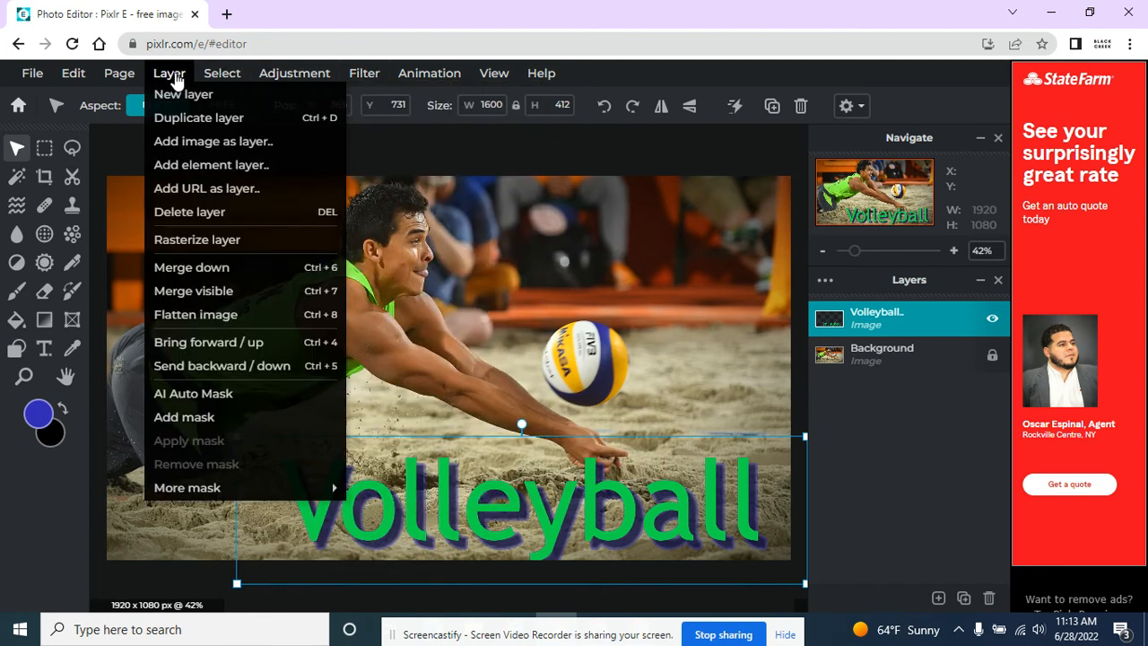
{"action": "left_click", "coordinate": [215, 247]}
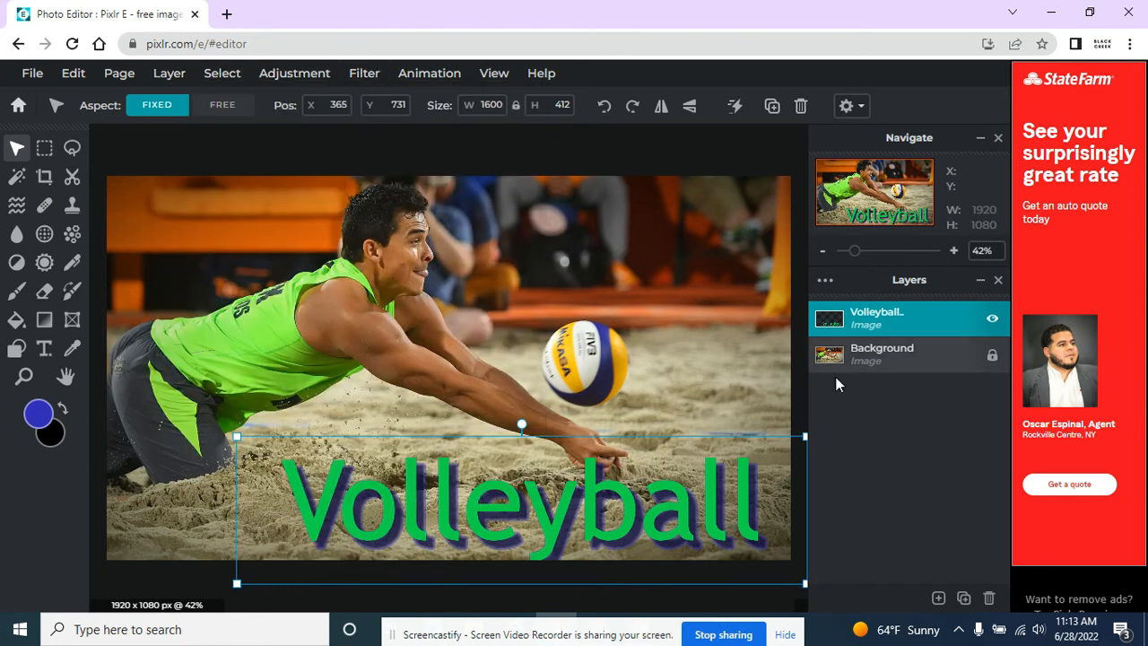
Select the Background layer and open the list of filters for it
{"action": "left_click", "coordinate": [882, 366]}
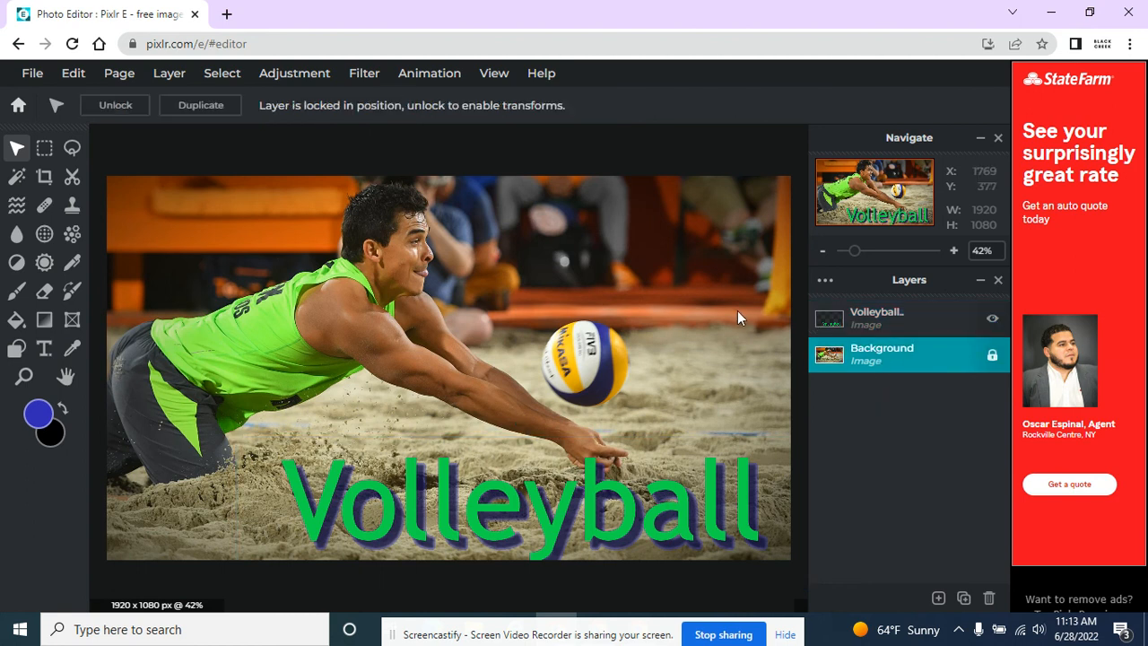
{"action": "left_click", "coordinate": [354, 79]}
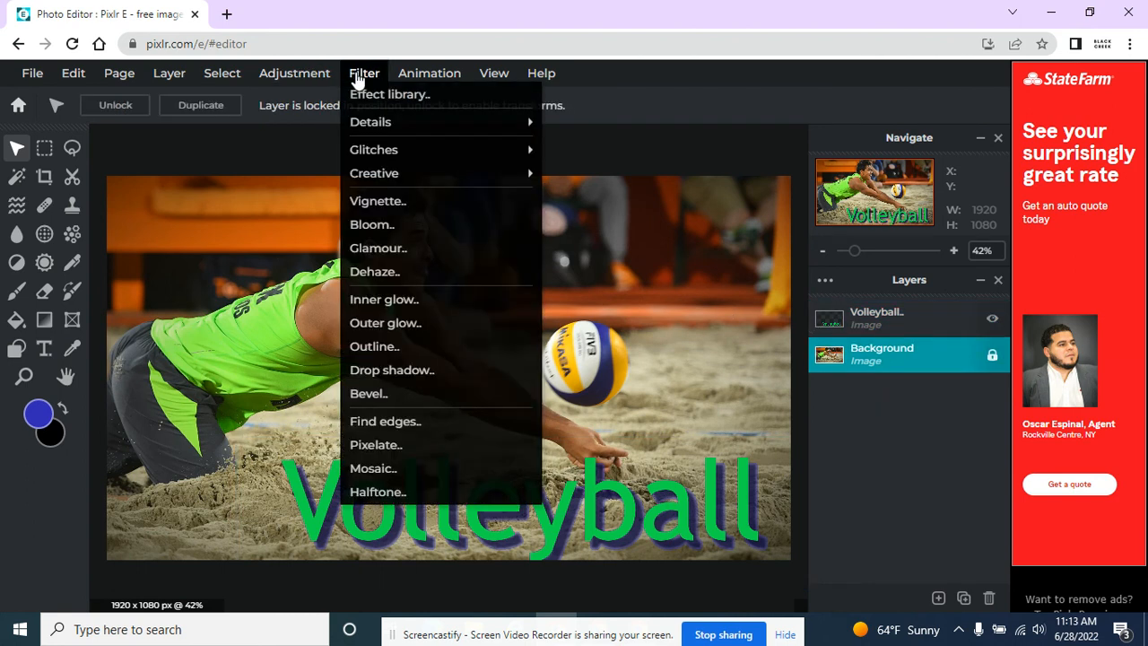